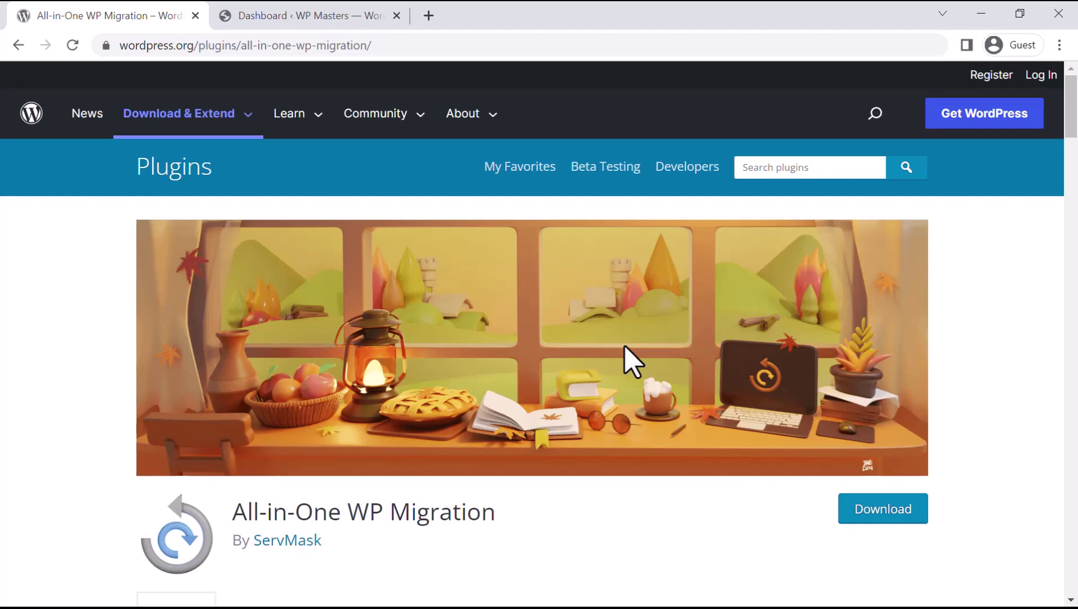
- Review the All-in-One WP Migration plugin's directory page, including its active installations and description
{"action": "scroll", "coordinate": [626, 361], "scroll_direction": "down", "scroll_amount": 5}
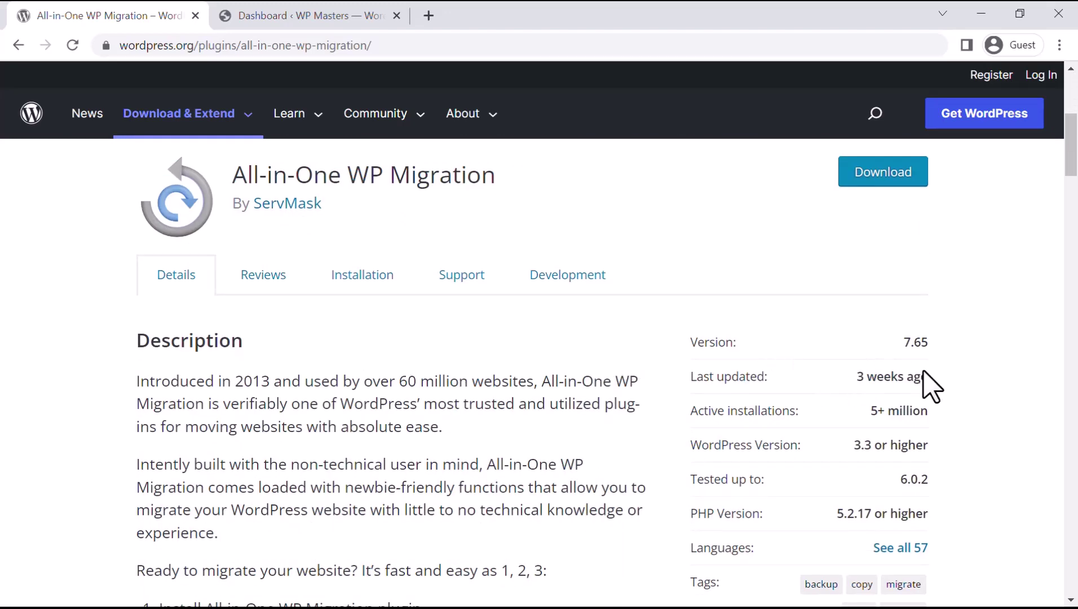
{"action": "left_click_drag", "start_coordinate": [866, 408], "coordinate": [939, 415]}
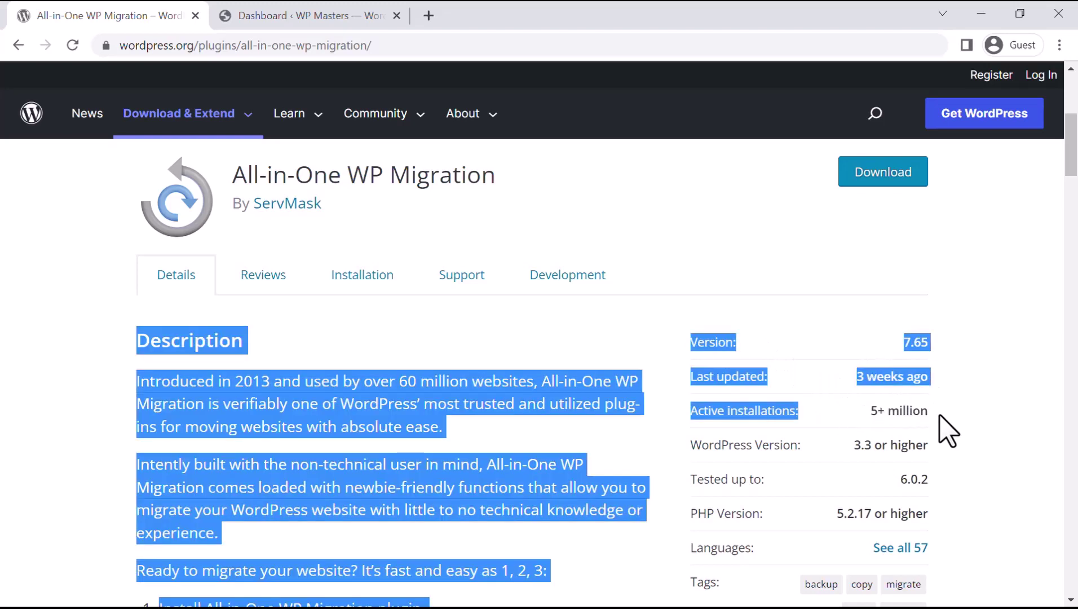
{"action": "left_click", "coordinate": [941, 413]}
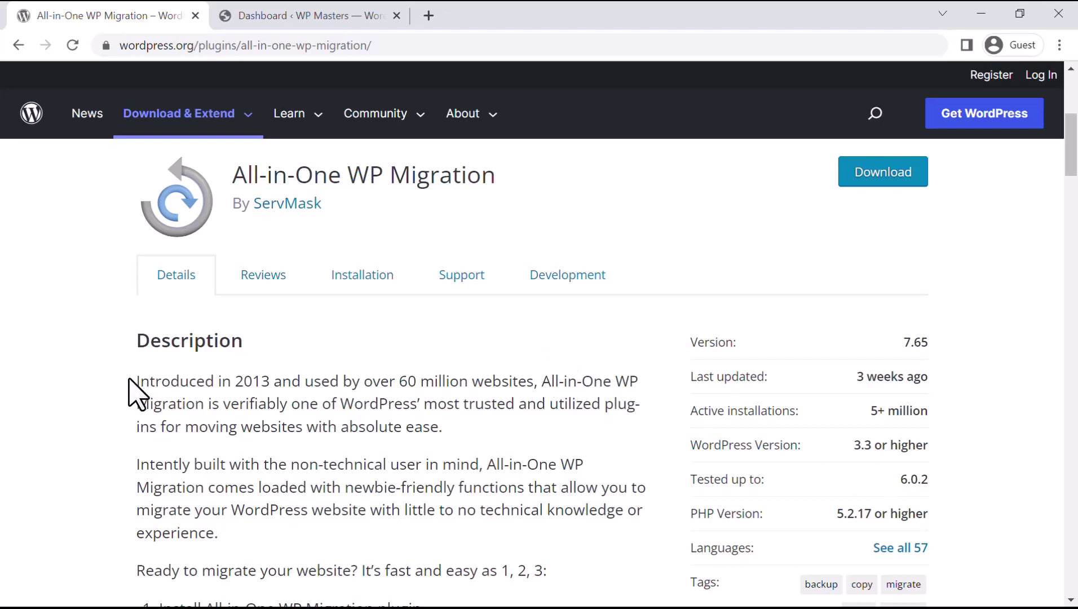
{"action": "left_click_drag", "start_coordinate": [135, 392], "coordinate": [306, 452]}
{"action": "left_click", "coordinate": [461, 464]}
{"action": "scroll", "coordinate": [465, 460], "scroll_direction": "up", "scroll_amount": 6}
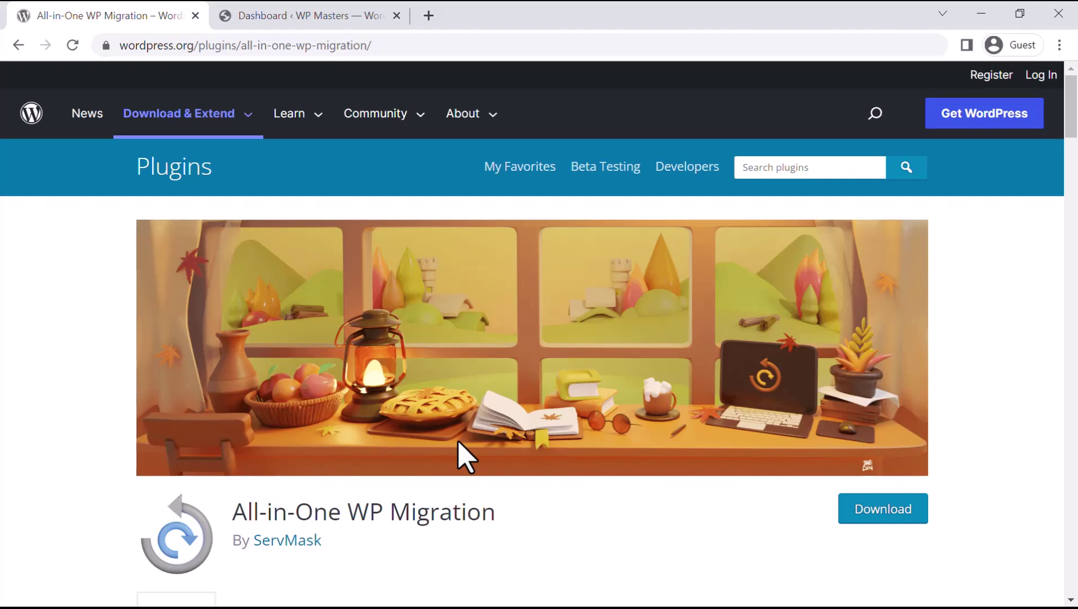
- Switch to the WP Masters dashboard and search the plugins available to add for "all in one wp migration"
{"action": "left_click", "coordinate": [304, 13]}
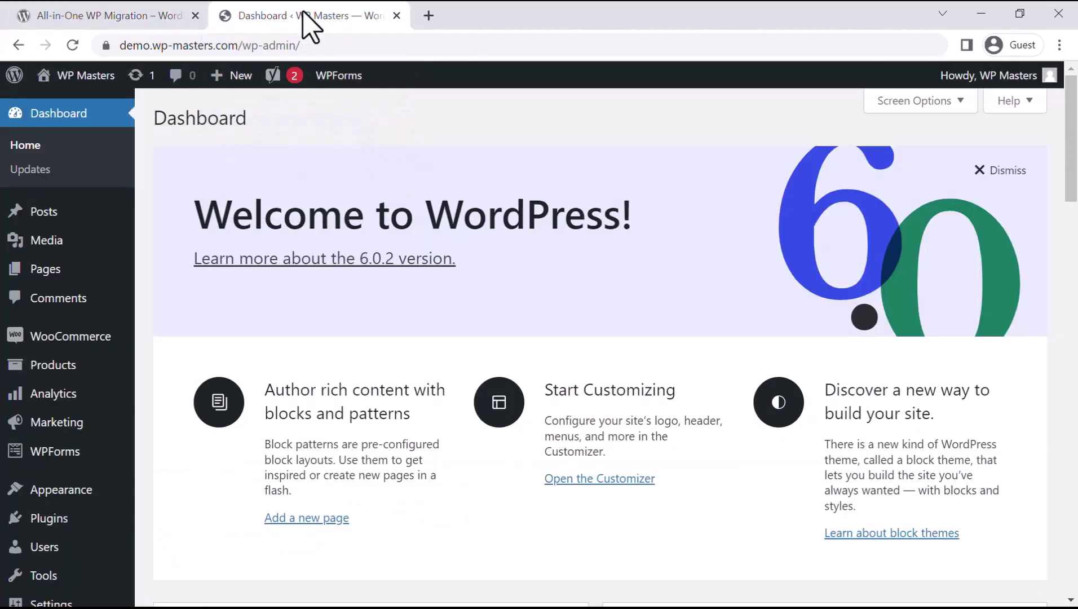
{"action": "mouse_move", "coordinate": [54, 524]}
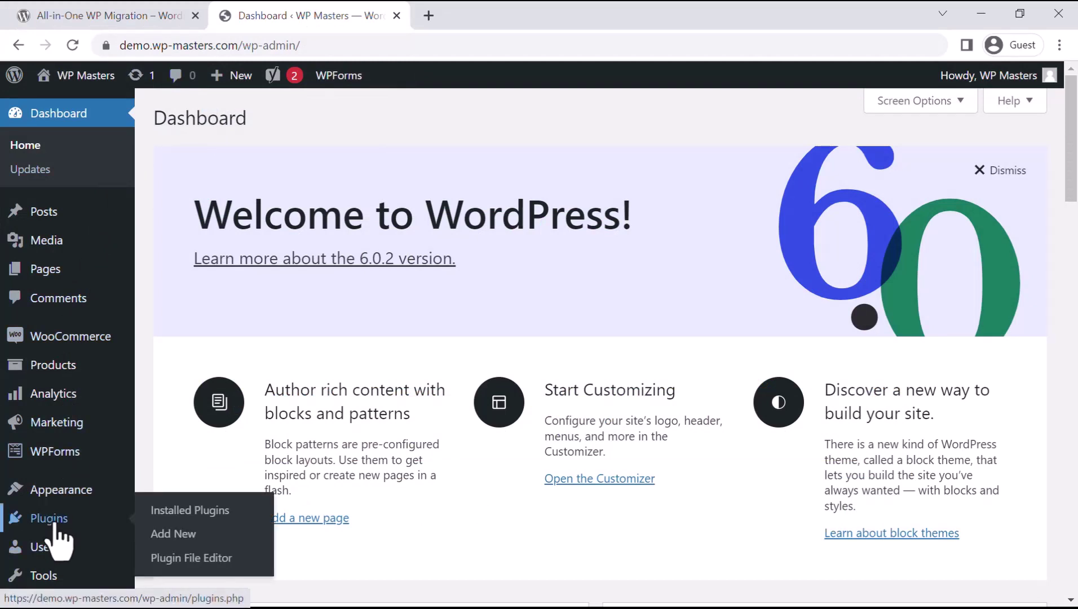
{"action": "left_click", "coordinate": [168, 534]}
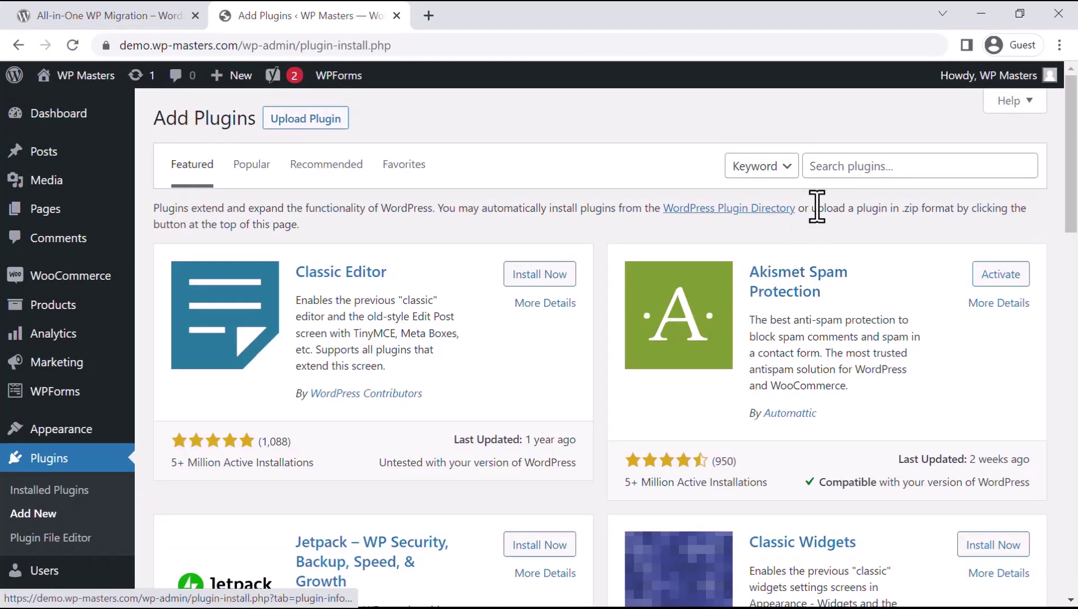
{"action": "left_click", "coordinate": [845, 165]}
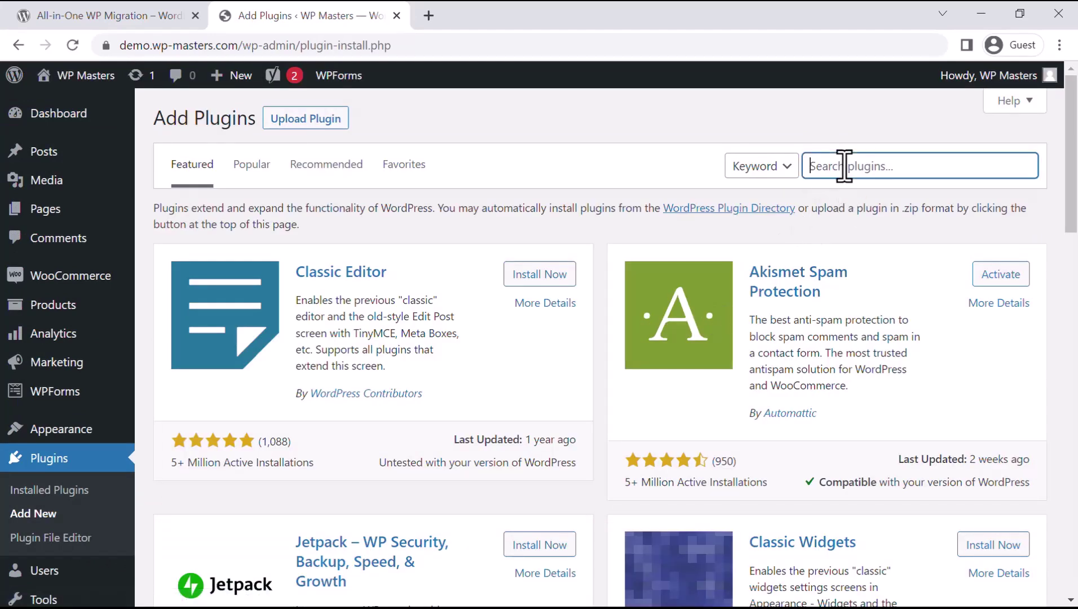
{"action": "type", "text": "all in one wp migration"}
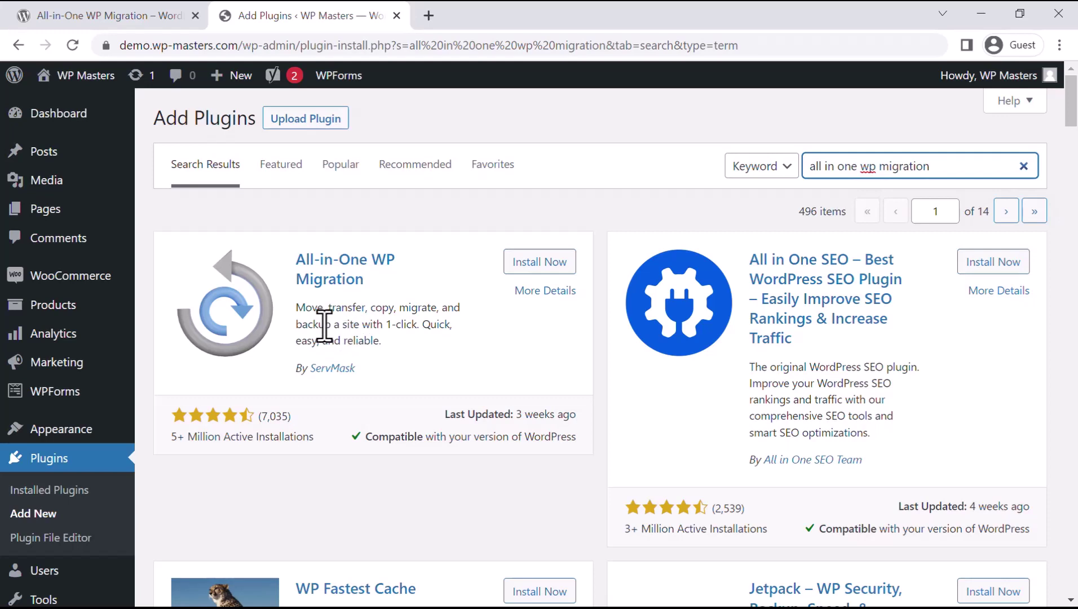
- Install and activate the All-in-One WP Migration plugin by ServMask, and look over the installed plugins and the admin menu
{"action": "left_click", "coordinate": [542, 263]}
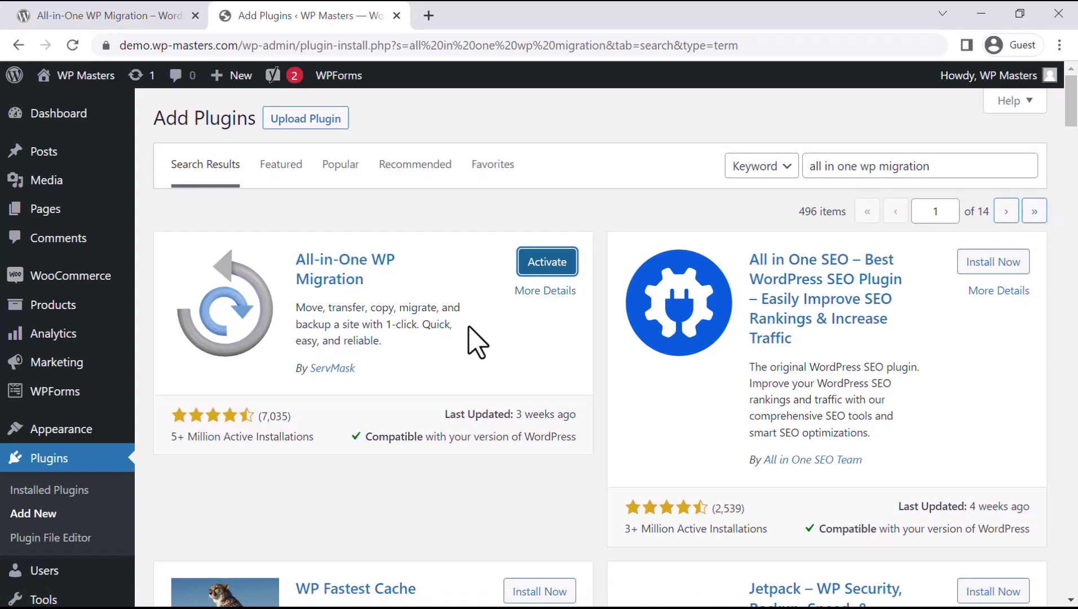
{"action": "left_click", "coordinate": [550, 264]}
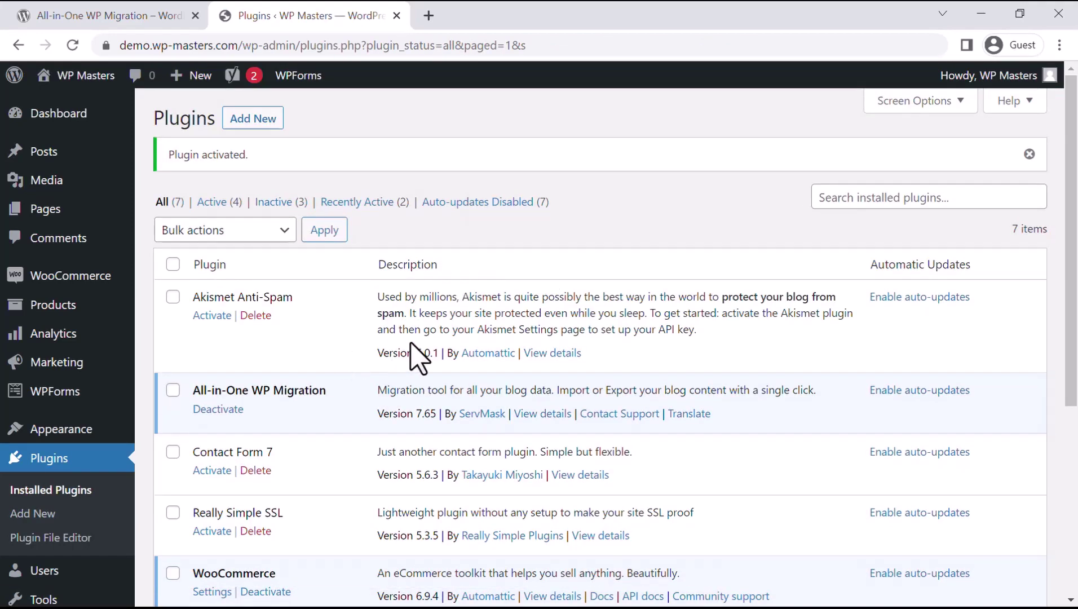
{"action": "scroll", "coordinate": [415, 344], "scroll_direction": "down", "scroll_amount": 4}
{"action": "scroll", "coordinate": [415, 344], "scroll_direction": "up", "scroll_amount": 4}
{"action": "mouse_move", "coordinate": [45, 79]}
{"action": "scroll", "coordinate": [34, 361], "scroll_direction": "down", "scroll_amount": 5}
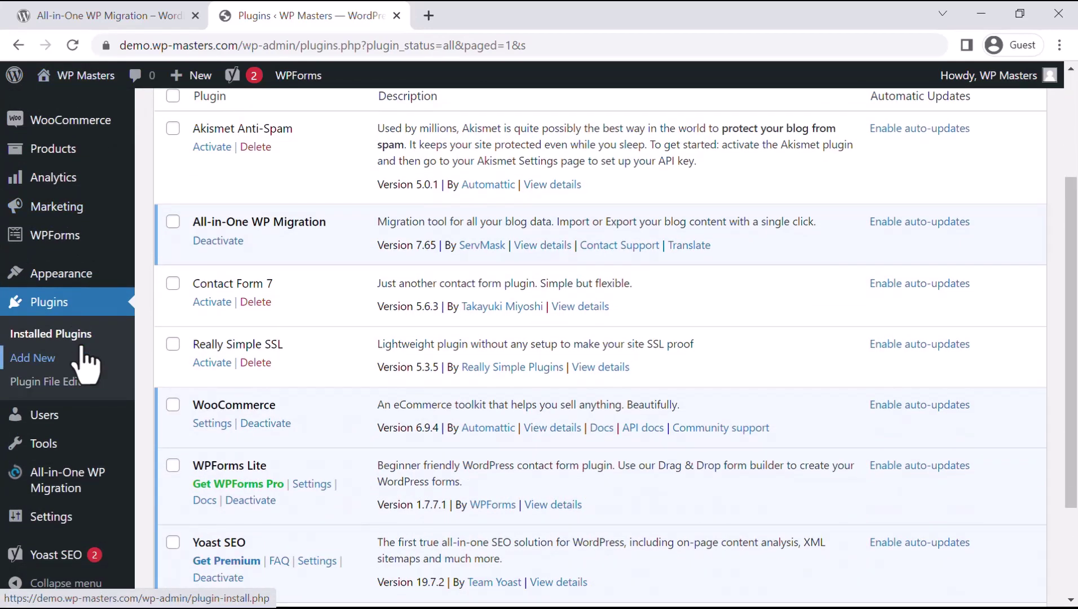
{"action": "mouse_move", "coordinate": [56, 485]}
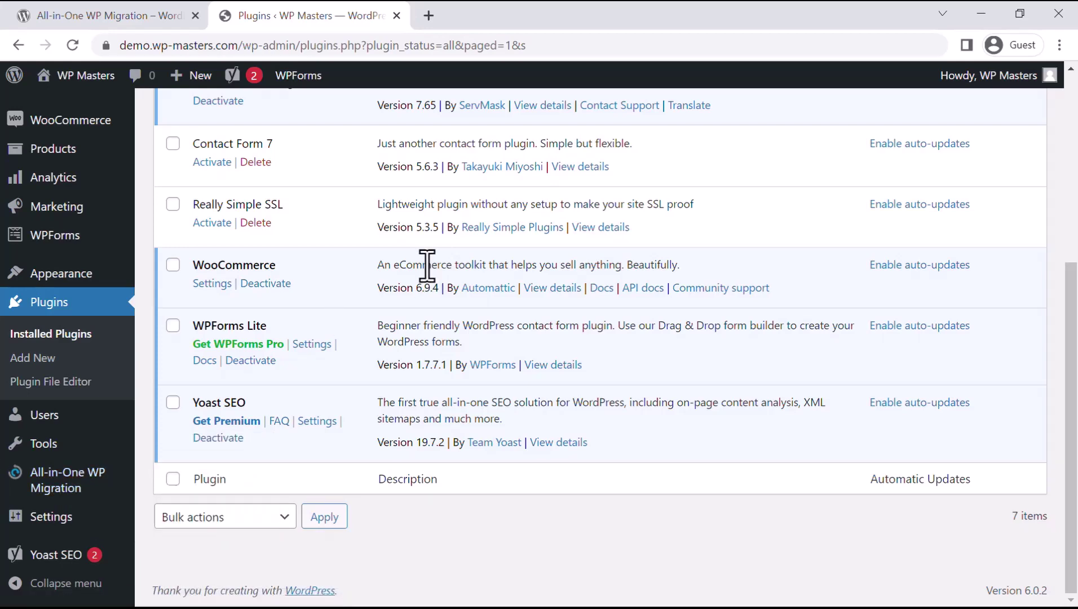
{"action": "scroll", "coordinate": [397, 257], "scroll_direction": "up", "scroll_amount": 5}
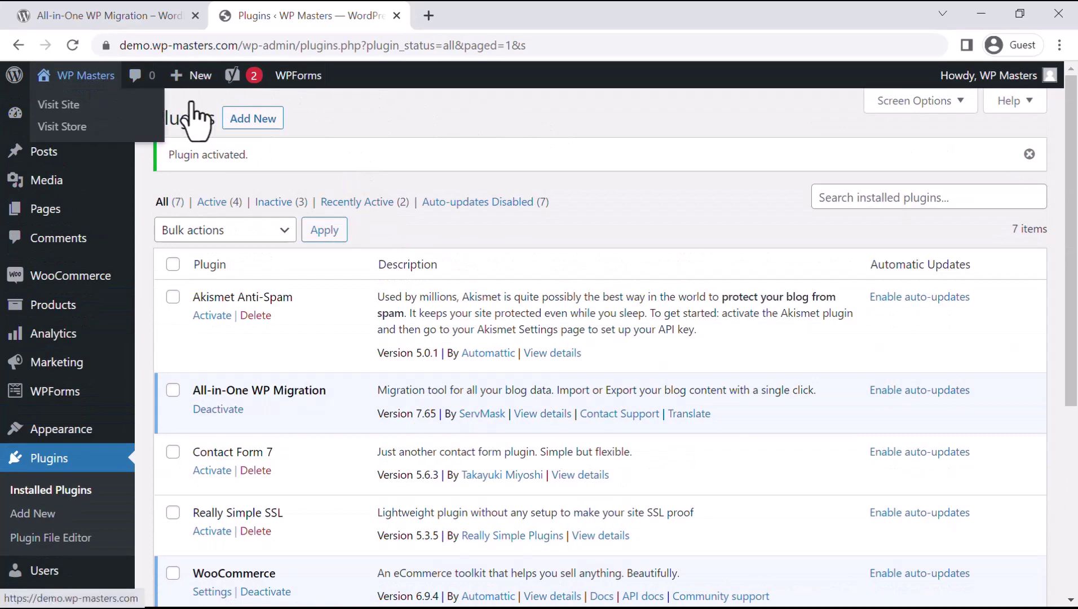
- View the site's front end in a new browser tab and return to the installed plugins page
{"action": "mouse_move", "coordinate": [85, 79]}
{"action": "right_click", "coordinate": [69, 106]}
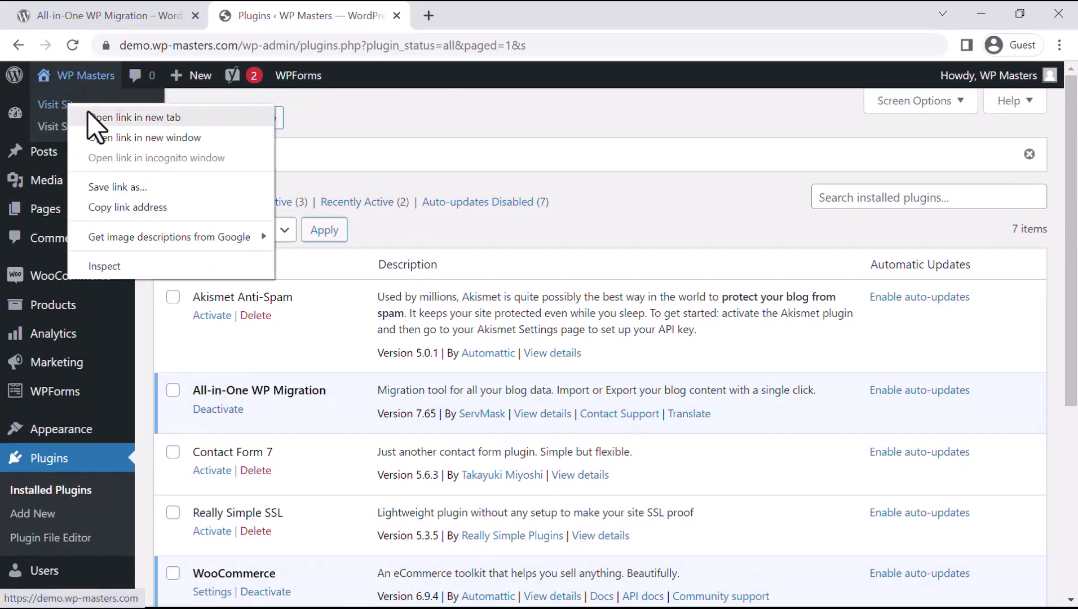
{"action": "left_click", "coordinate": [91, 119]}
{"action": "left_click", "coordinate": [482, 15]}
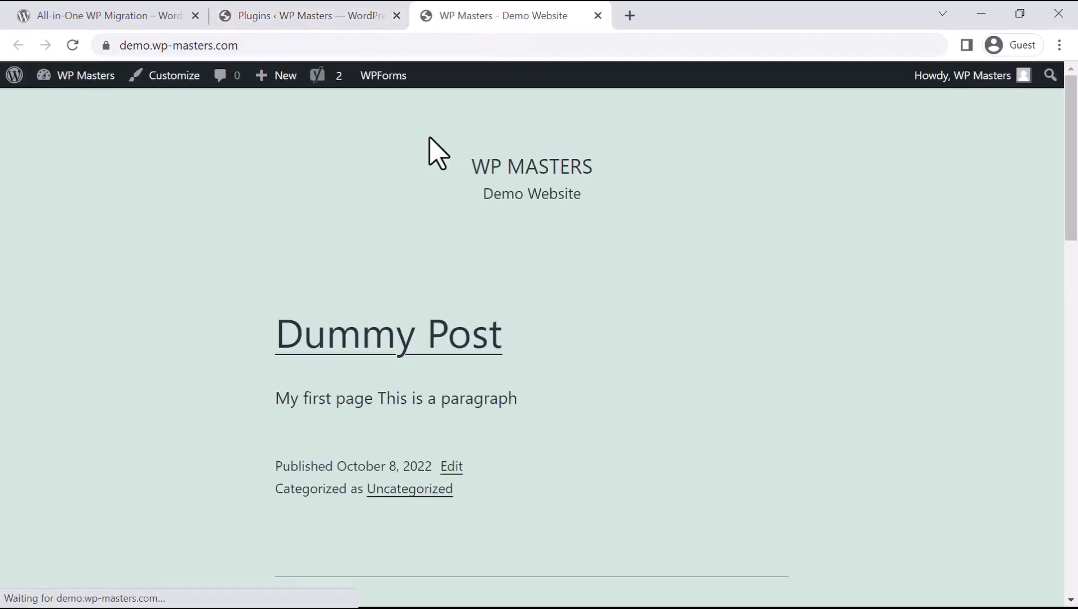
{"action": "left_click", "coordinate": [290, 16]}
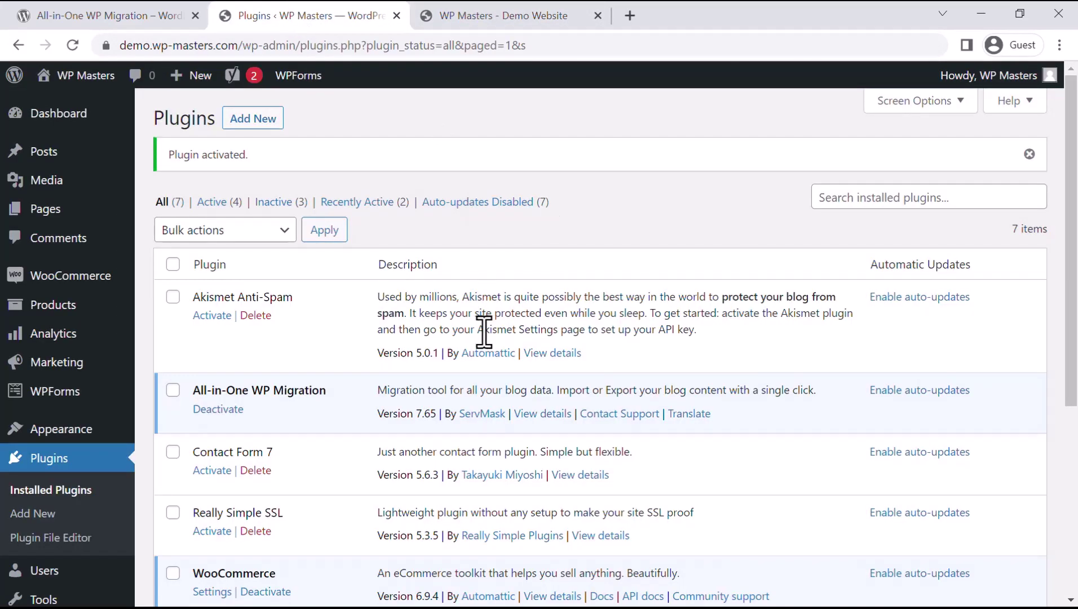
- Open All-in-One WP Migration's Export page and review its advanced options
{"action": "scroll", "coordinate": [499, 326], "scroll_direction": "down", "scroll_amount": 1}
{"action": "scroll", "coordinate": [499, 326], "scroll_direction": "down", "scroll_amount": 3}
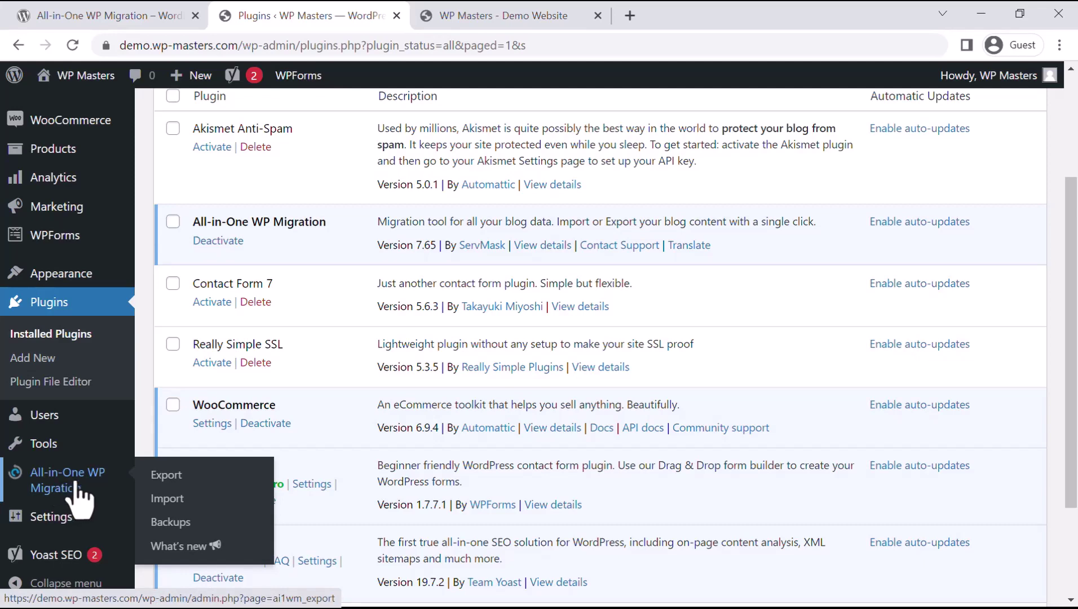
{"action": "left_click", "coordinate": [162, 476]}
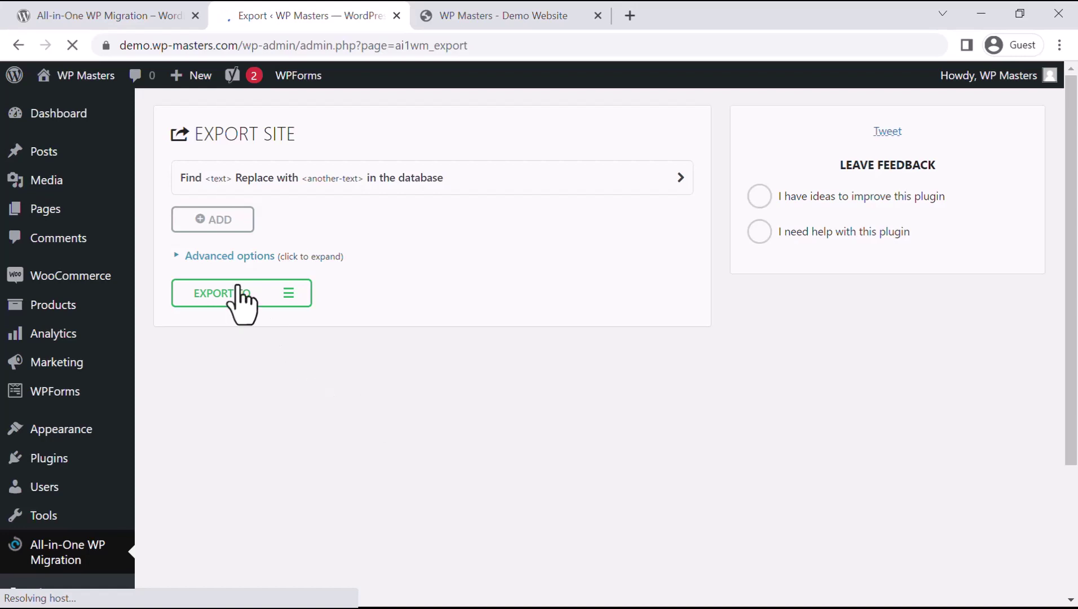
{"action": "left_click", "coordinate": [190, 258]}
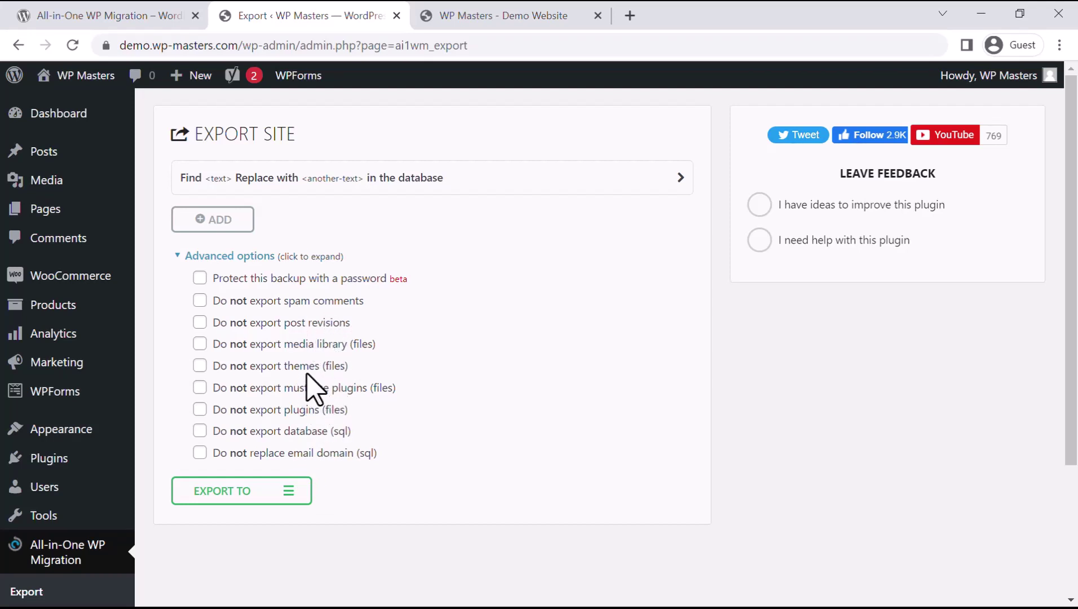
{"action": "left_click", "coordinate": [265, 258]}
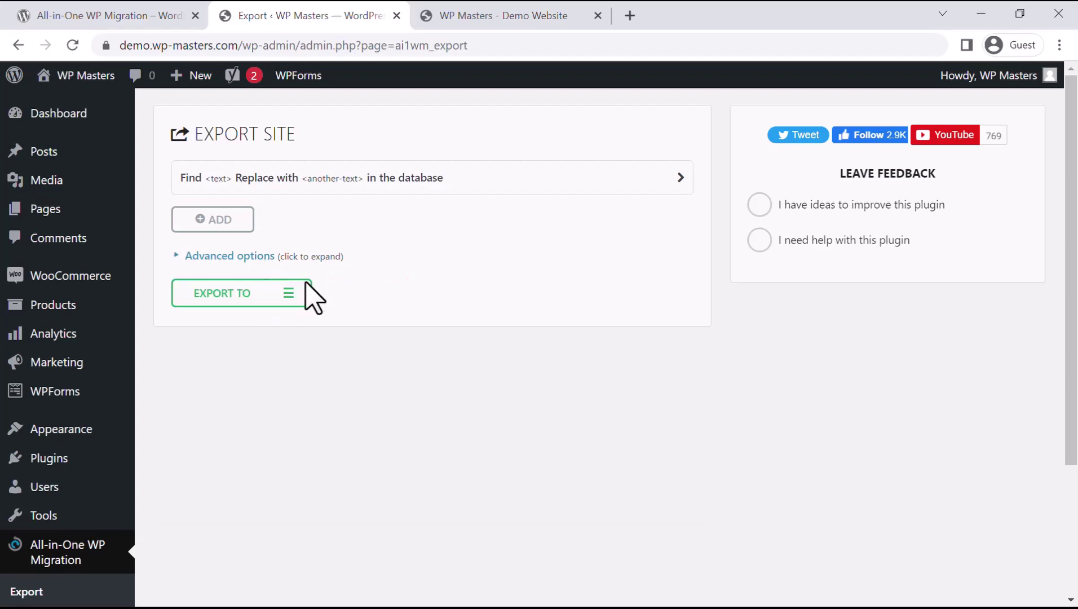
- Export the site to a file and download the resulting backup
{"action": "left_click", "coordinate": [289, 294]}
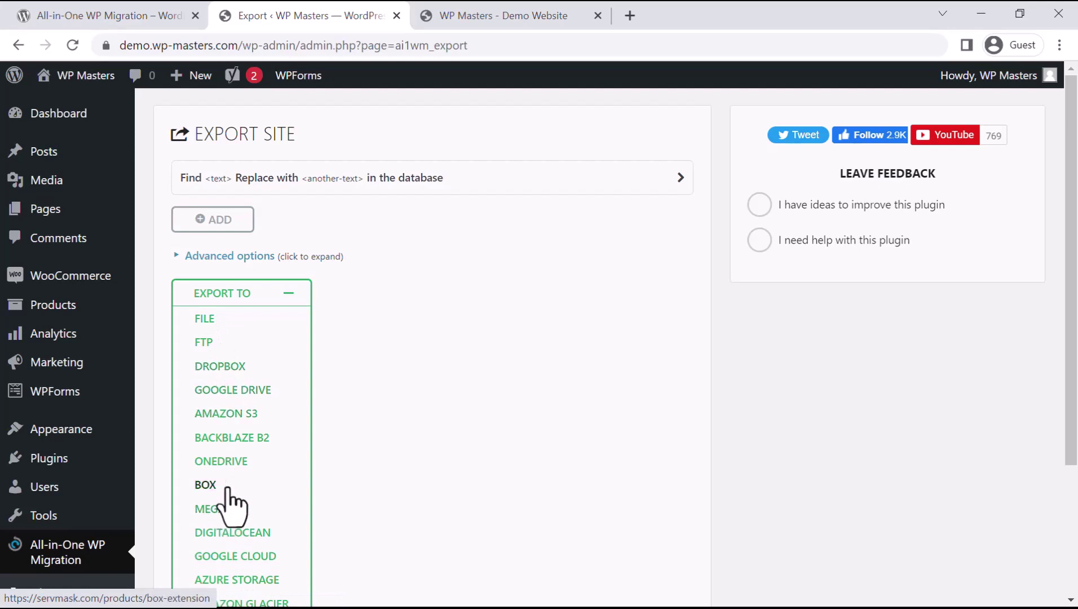
{"action": "left_click", "coordinate": [204, 320]}
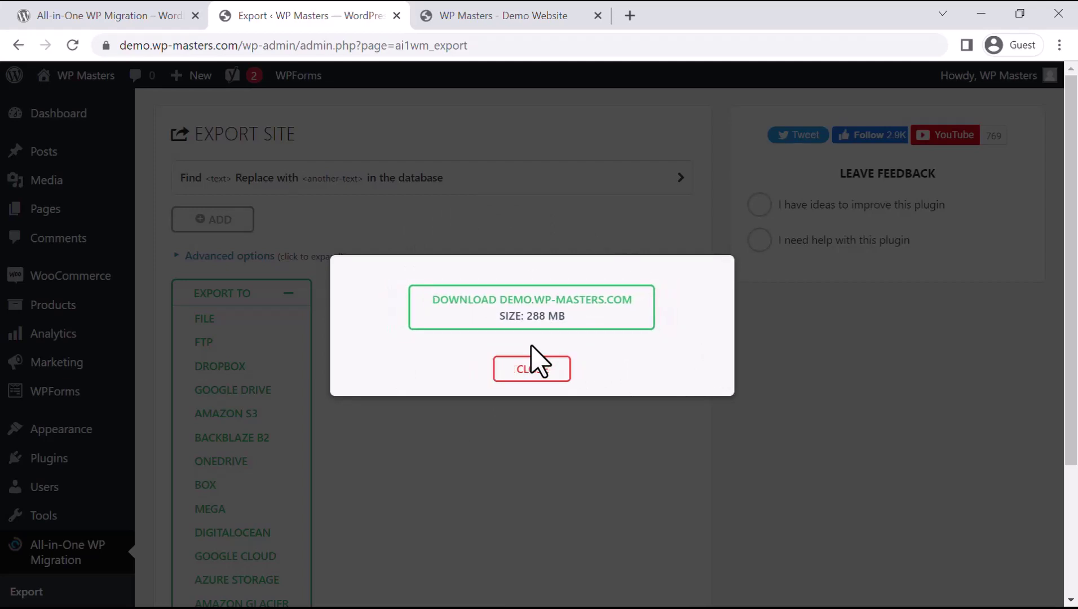
{"action": "left_click", "coordinate": [505, 319]}
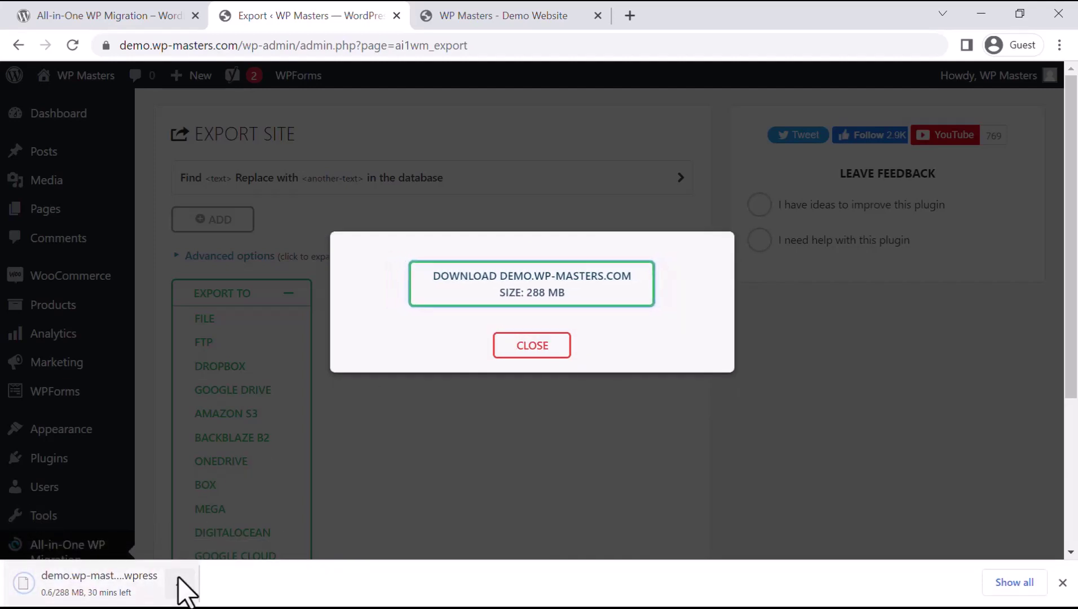
{"action": "left_click", "coordinate": [529, 346]}
{"action": "left_click", "coordinate": [1062, 582]}
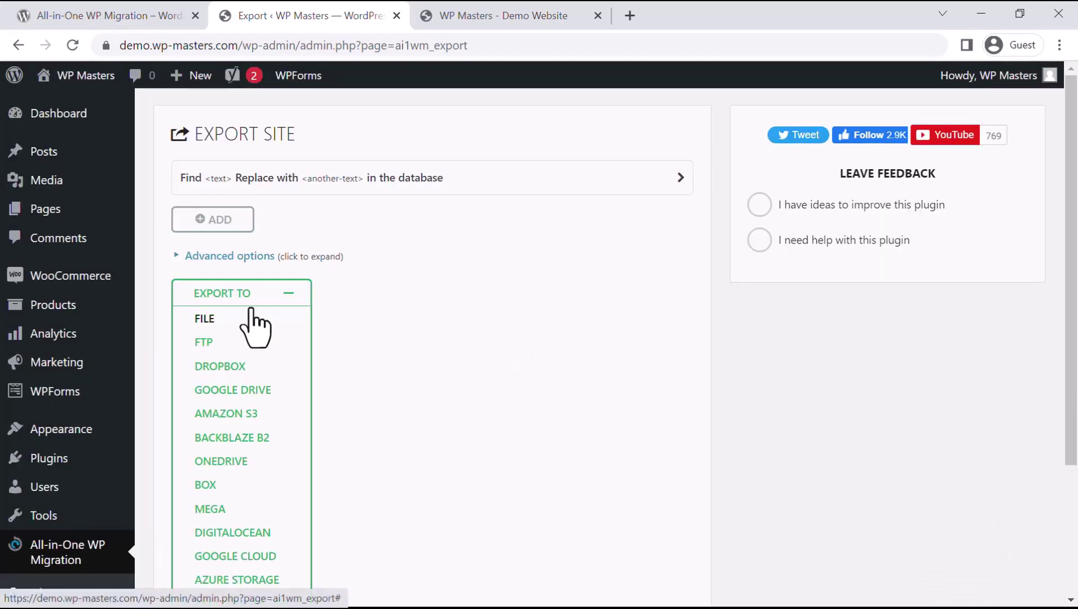
- Close the demo website's browser tab and open All-in-One WP Migration's Import page
{"action": "left_click", "coordinate": [455, 5]}
{"action": "left_click", "coordinate": [350, 12]}
{"action": "scroll", "coordinate": [37, 567], "scroll_direction": "down", "scroll_amount": 3}
{"action": "left_click", "coordinate": [31, 437]}
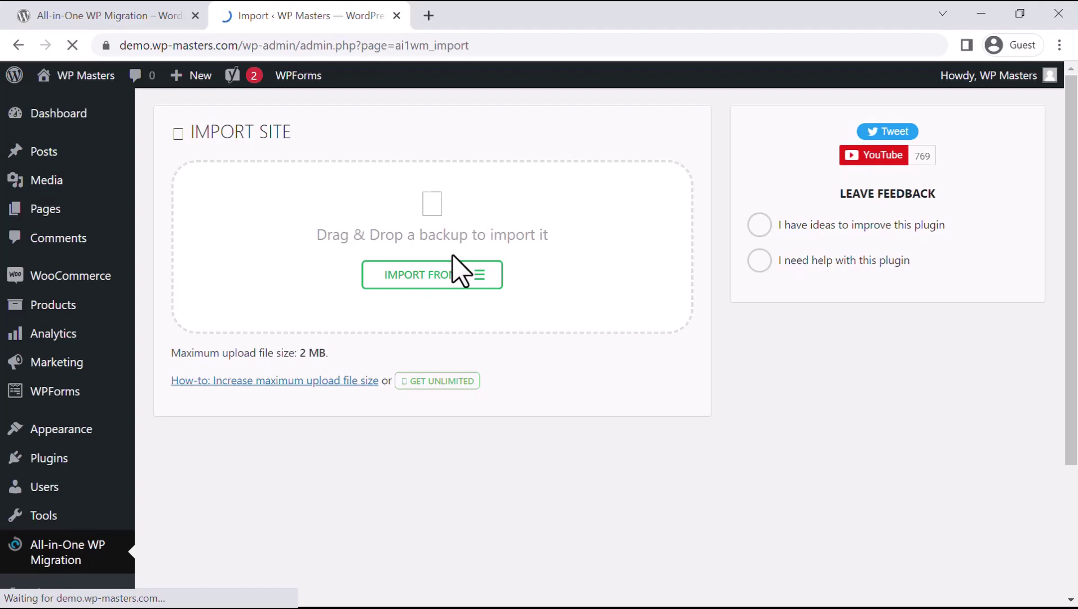
- Examine the available import sources, checking the file chooser for a backup file without selecting one
{"action": "left_click", "coordinate": [468, 279]}
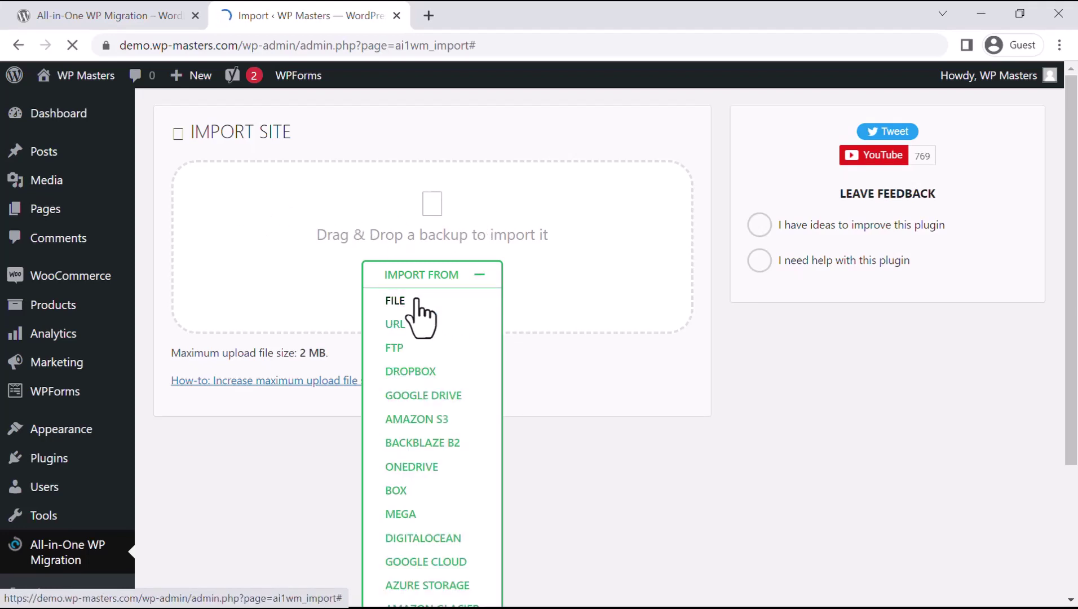
{"action": "left_click", "coordinate": [397, 303]}
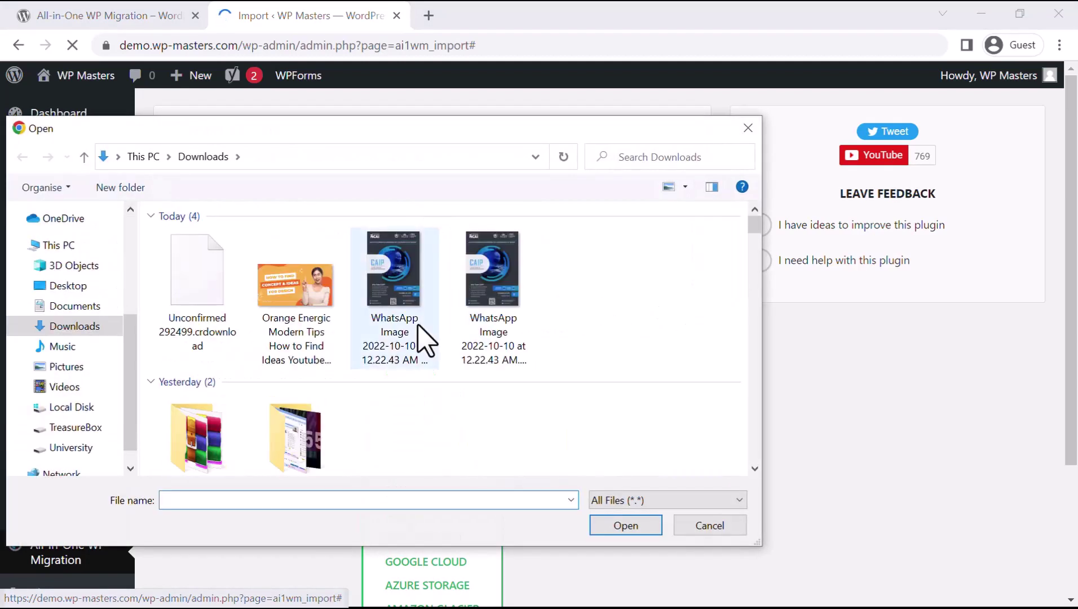
{"action": "left_click", "coordinate": [688, 528]}
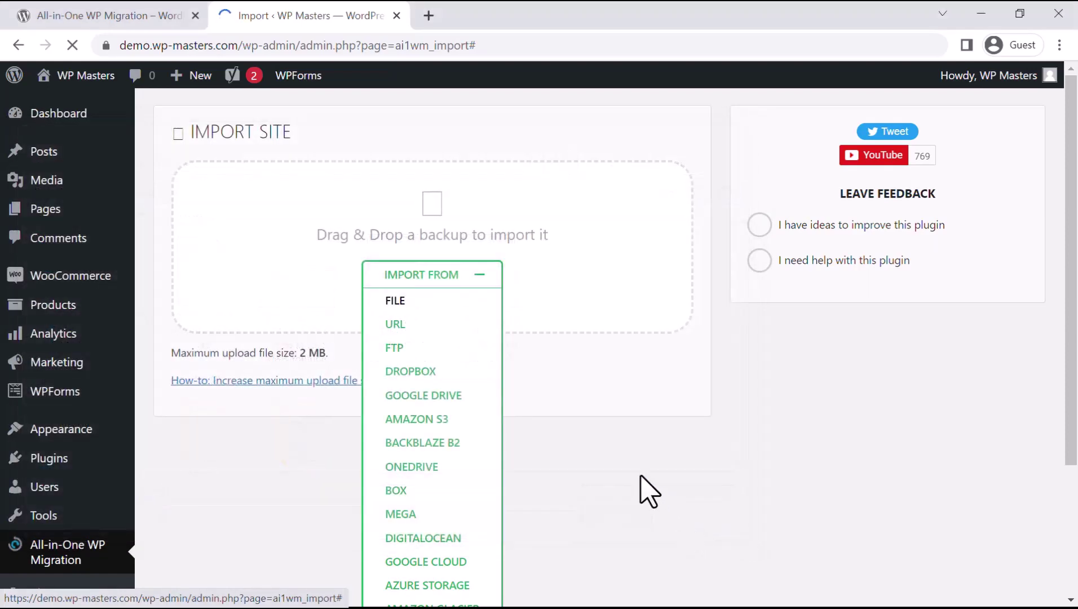
{"action": "scroll", "coordinate": [637, 468], "scroll_direction": "down", "scroll_amount": 3}
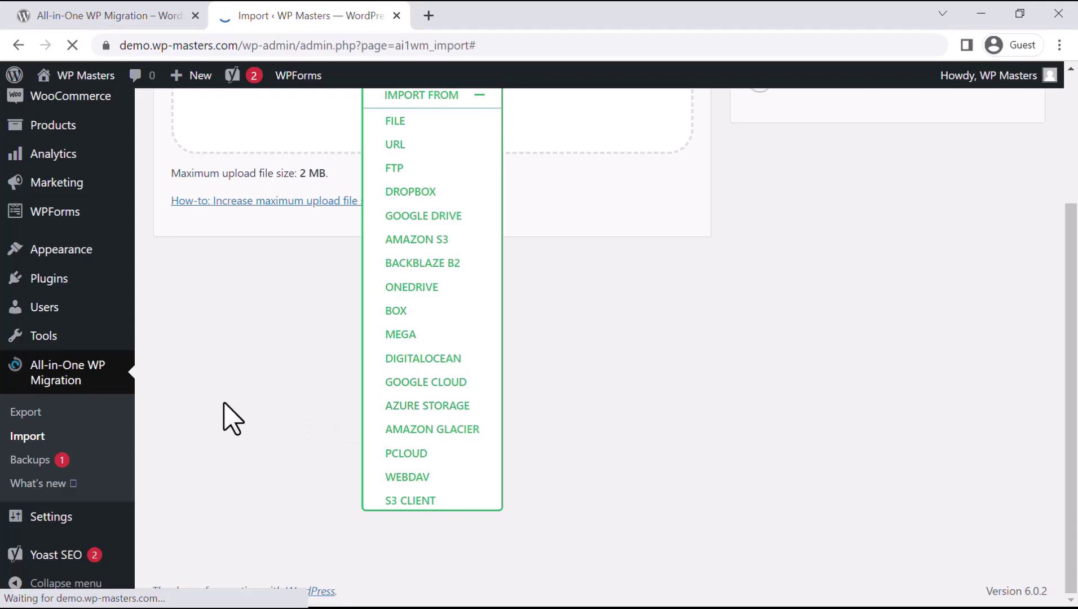
{"action": "scroll", "coordinate": [241, 400], "scroll_direction": "up", "scroll_amount": 3}
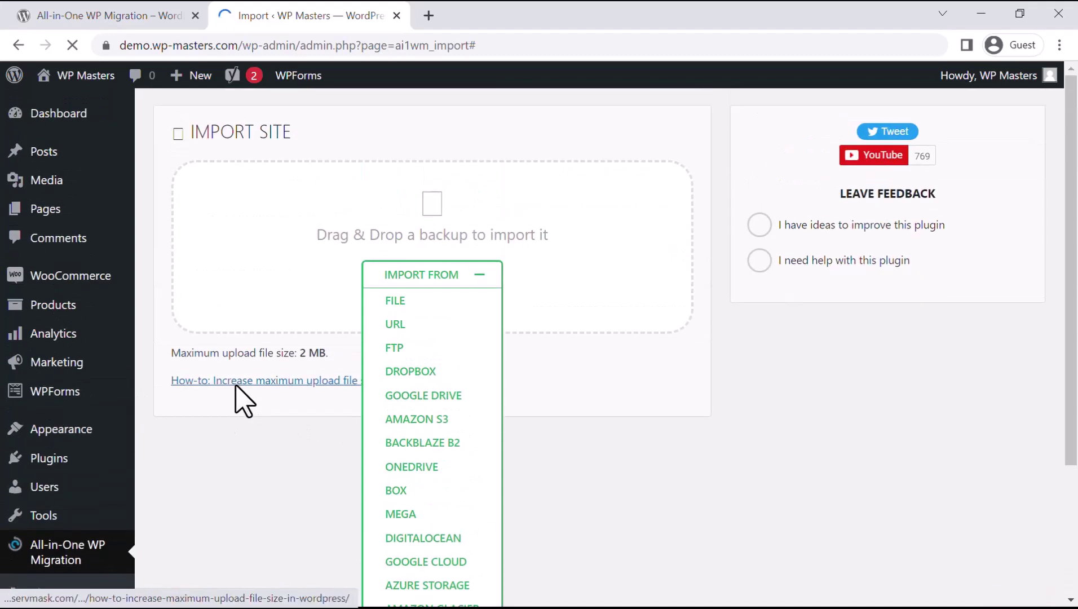